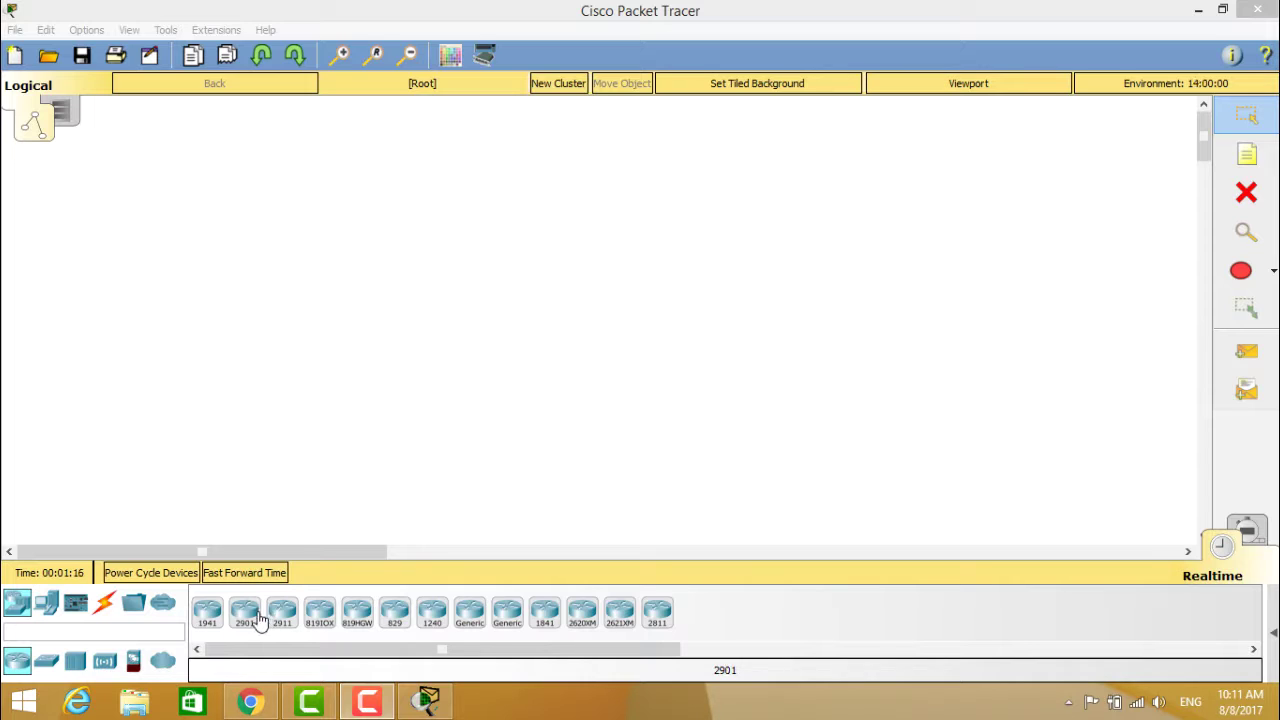
# - Drop a 2901 router onto the workspace as Router0 and open its device window
pyautogui.moveTo(283, 580); pyautogui.dragTo(418, 432)
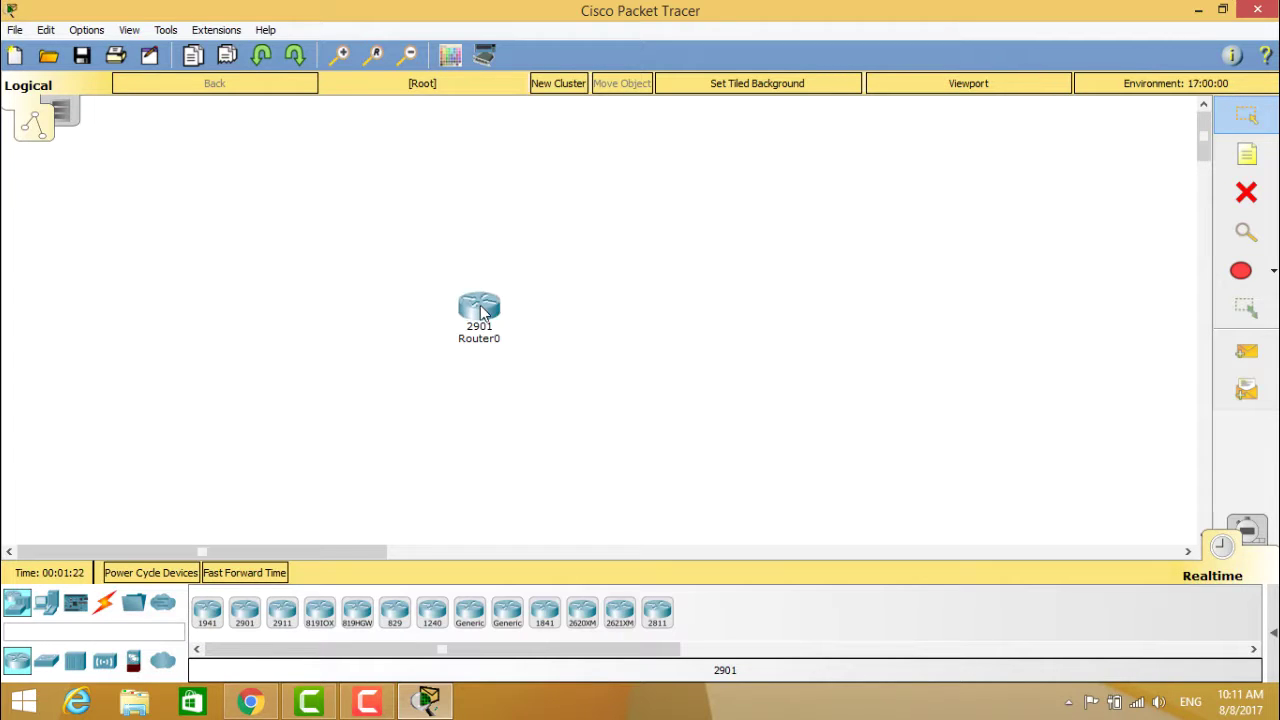
pyautogui.click(480, 306)
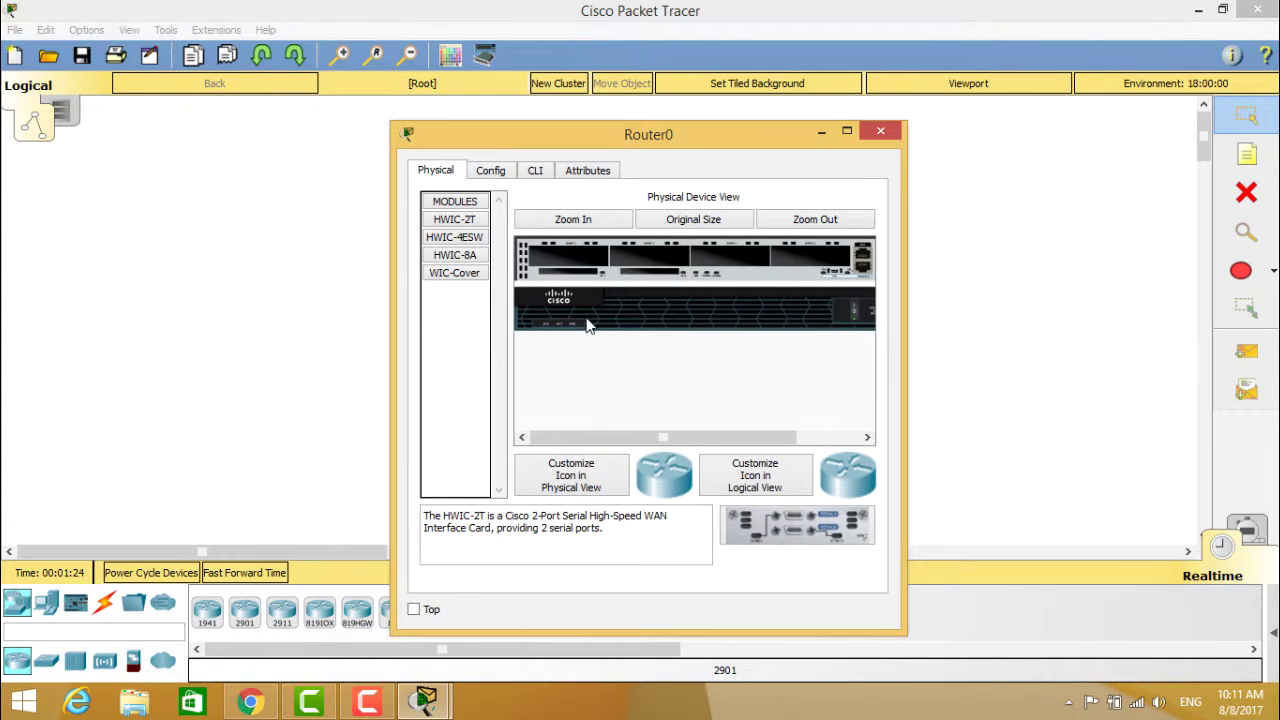
# - Show Router0's CLI and let IOS boot to the 'Continue with configuration dialog? [yes/no]' prompt
pyautogui.click(531, 172)
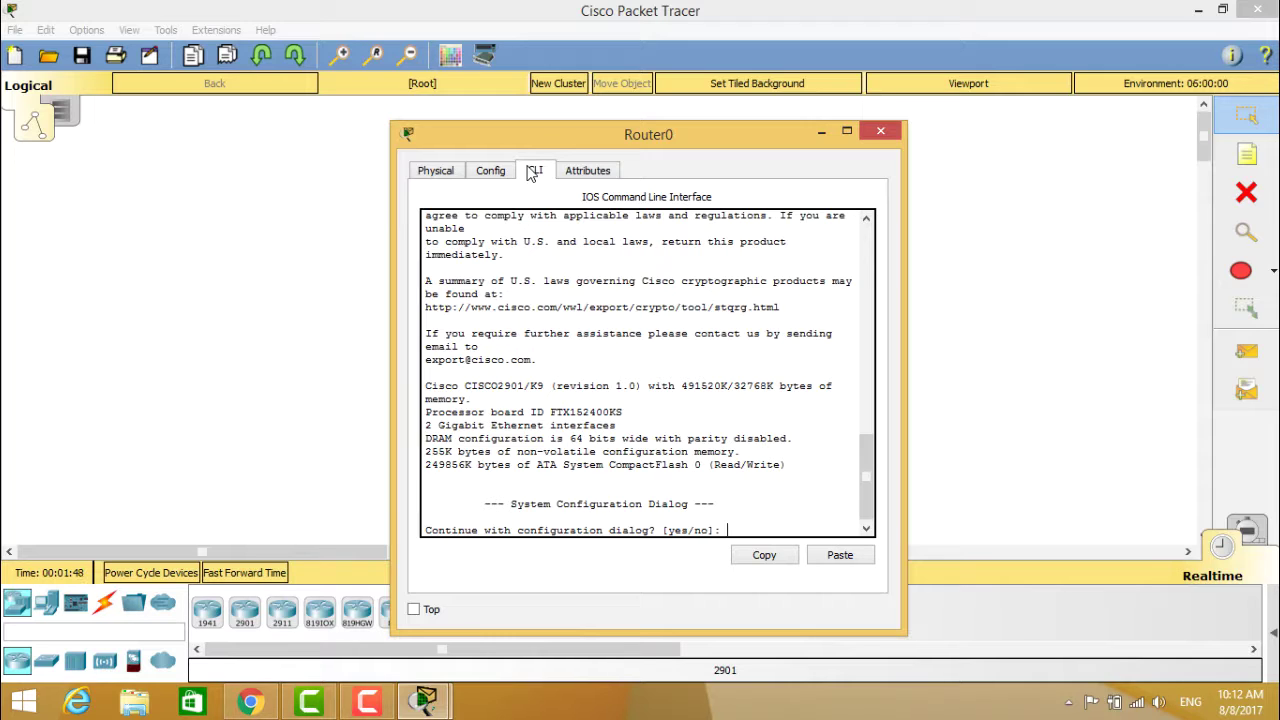
# - View Router0's physical chassis, zoom in to inspect it, then zoom back out
pyautogui.click(451, 175)
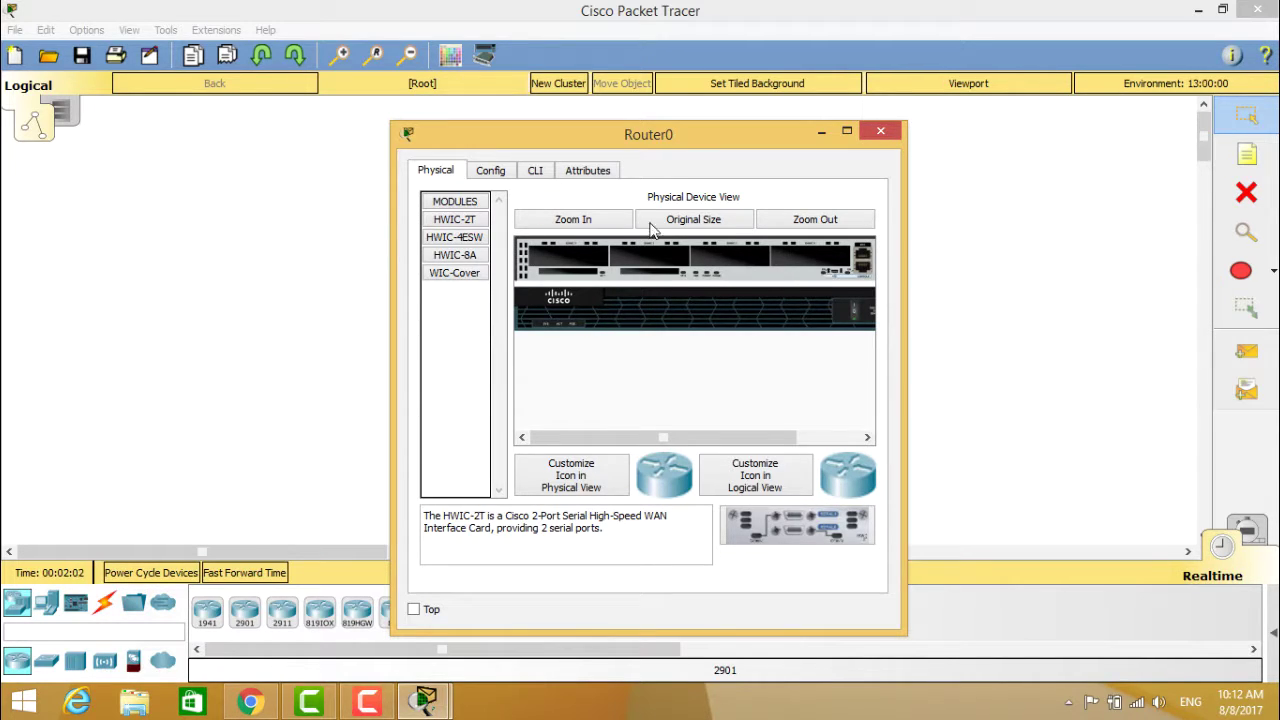
pyautogui.click(604, 222)
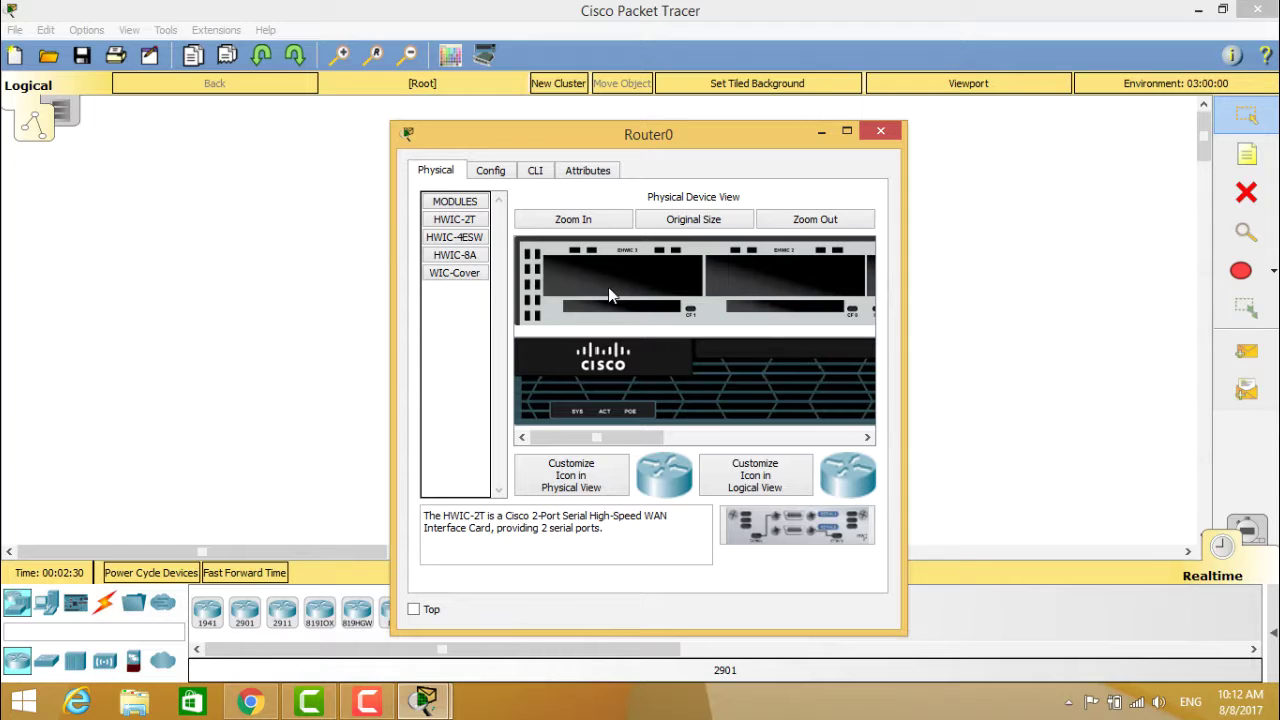
pyautogui.click(836, 229)
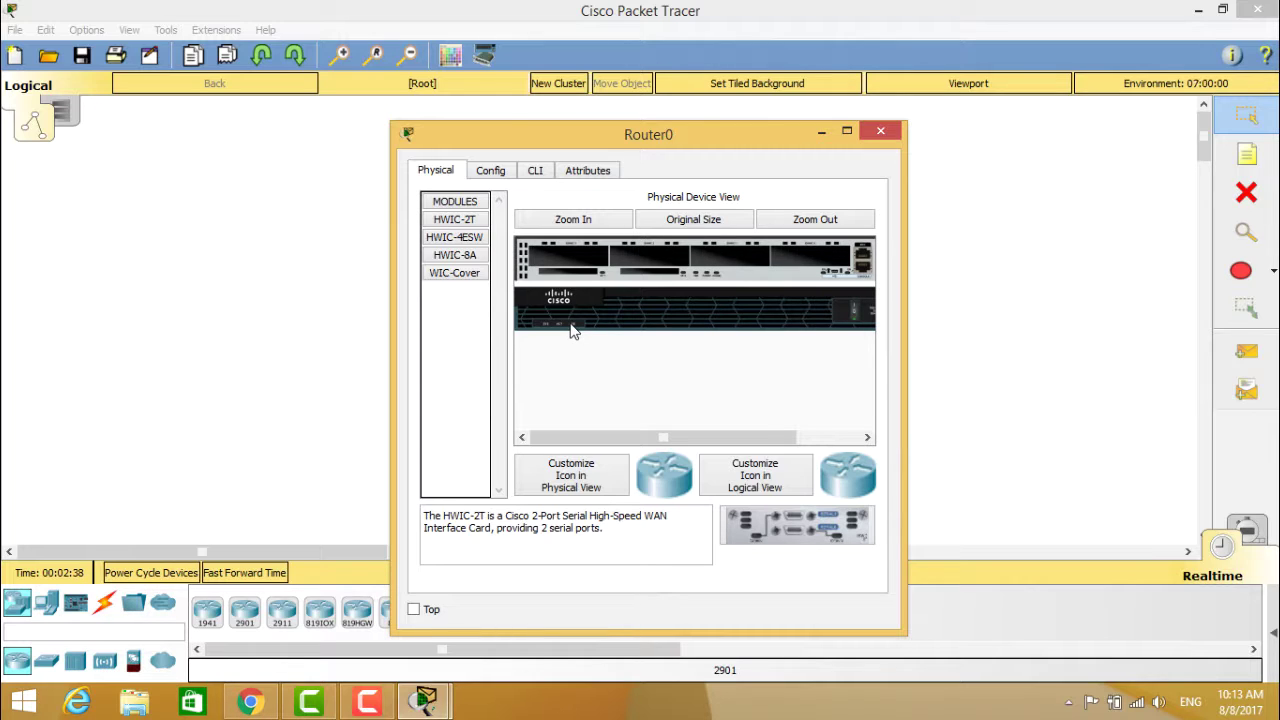
# - In Router0's Config tab, scroll Equivalent IOS Commands to the top, then step down to the program load complete lines
pyautogui.click(492, 171)
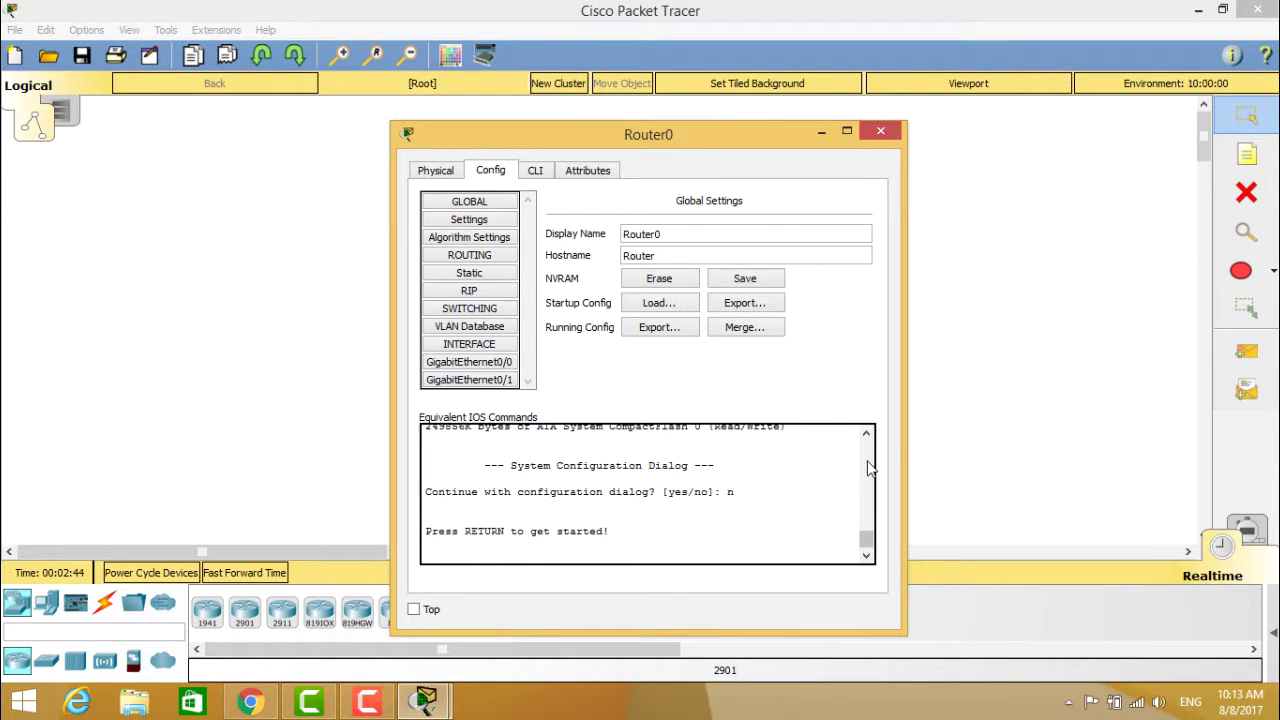
pyautogui.scroll(5, 868, 468)
pyautogui.scroll(10, 868, 468)
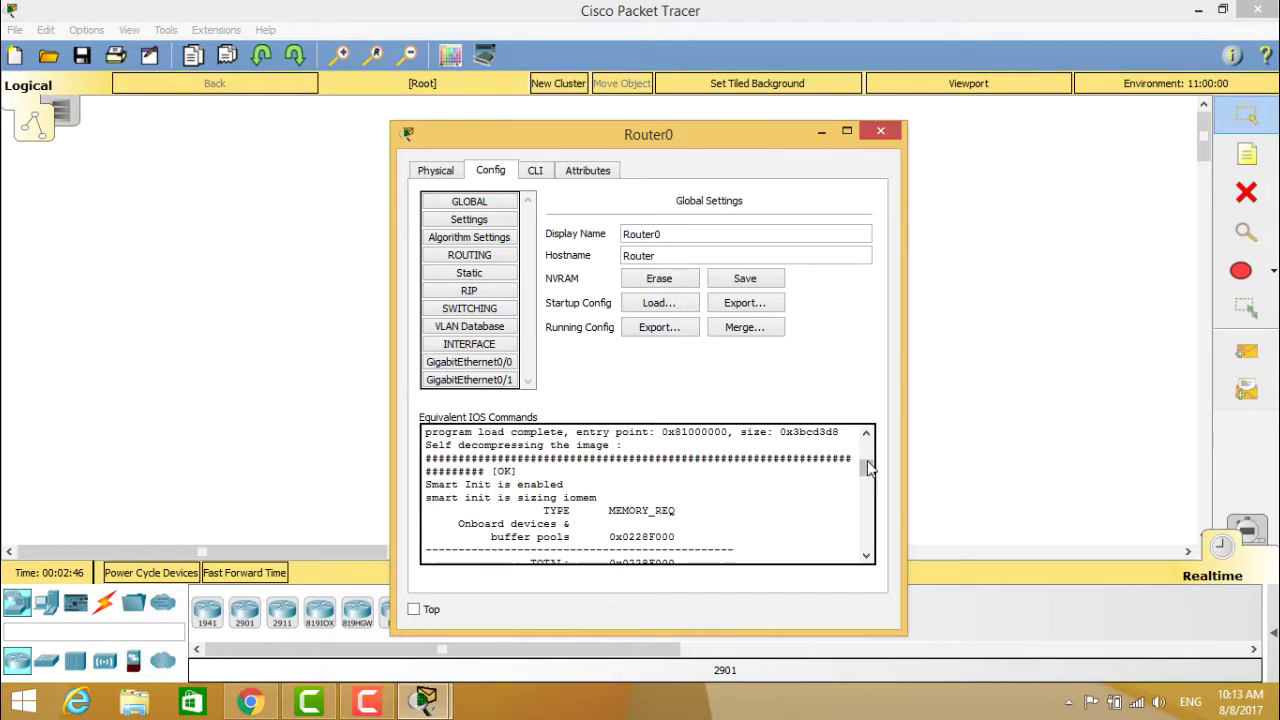
pyautogui.moveTo(868, 468); pyautogui.dragTo(866, 445)
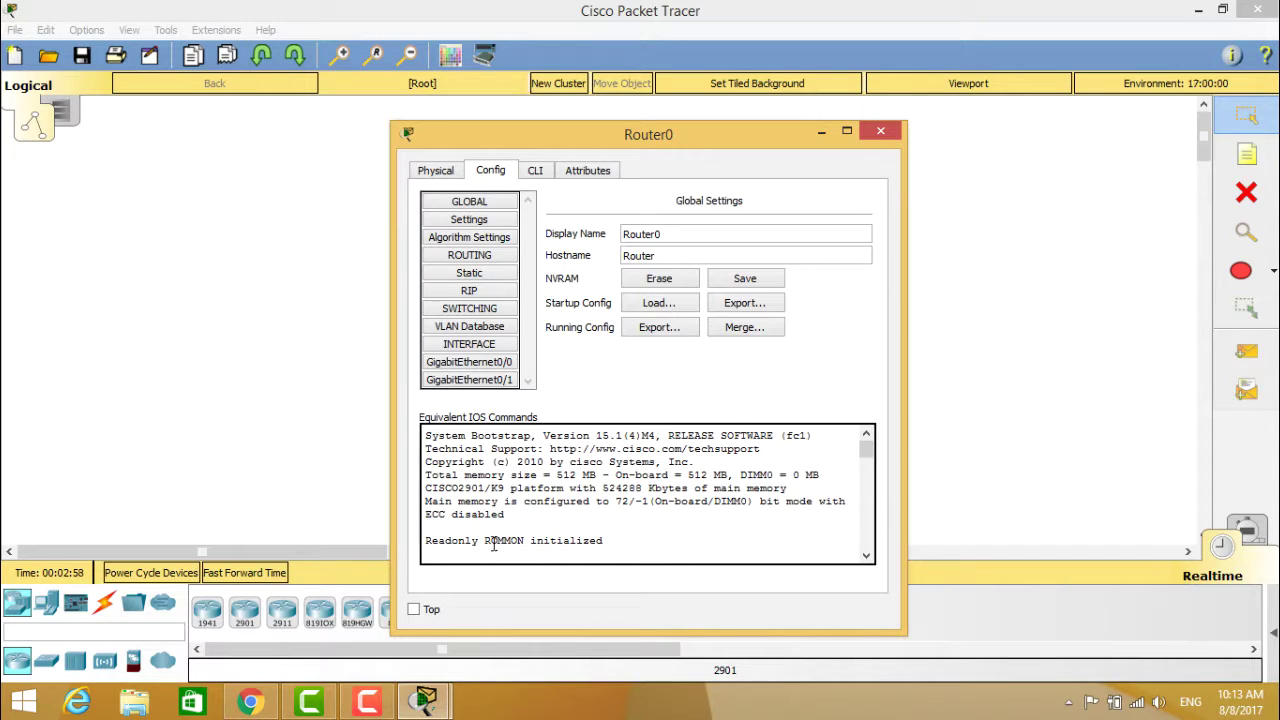
pyautogui.click(866, 556)
pyautogui.click(866, 556)
pyautogui.click(866, 556)
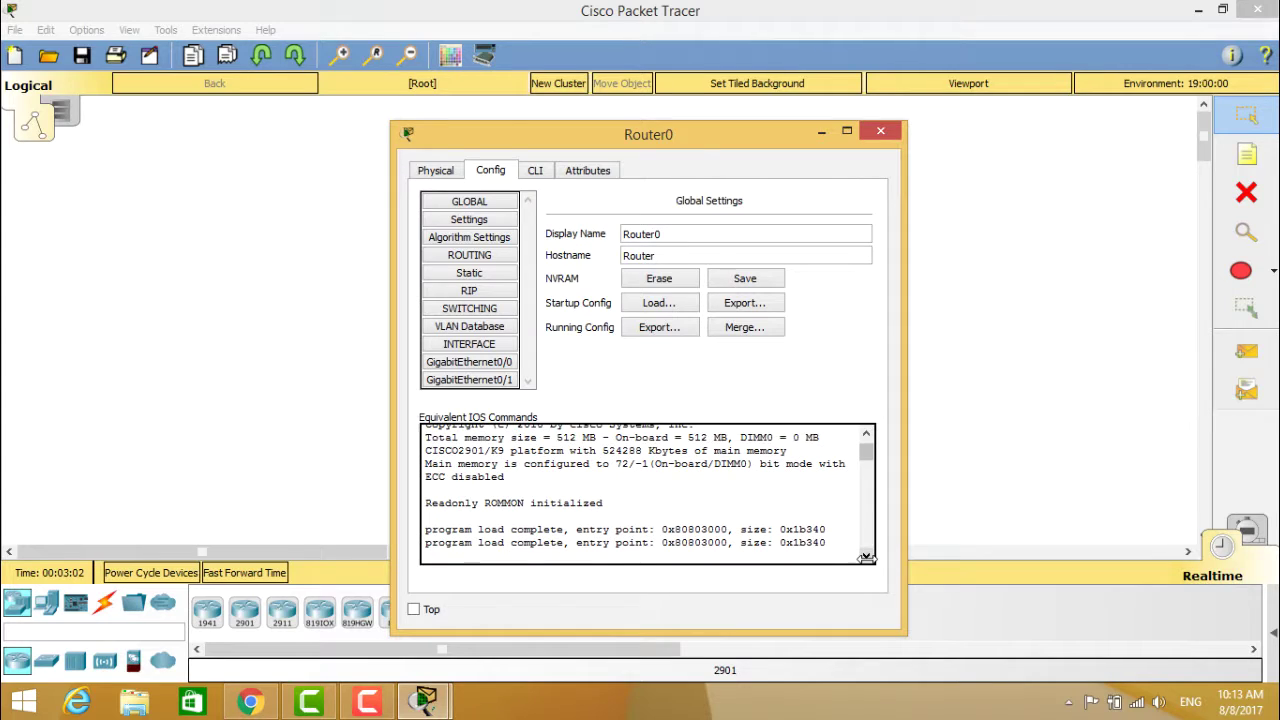
pyautogui.click(866, 556)
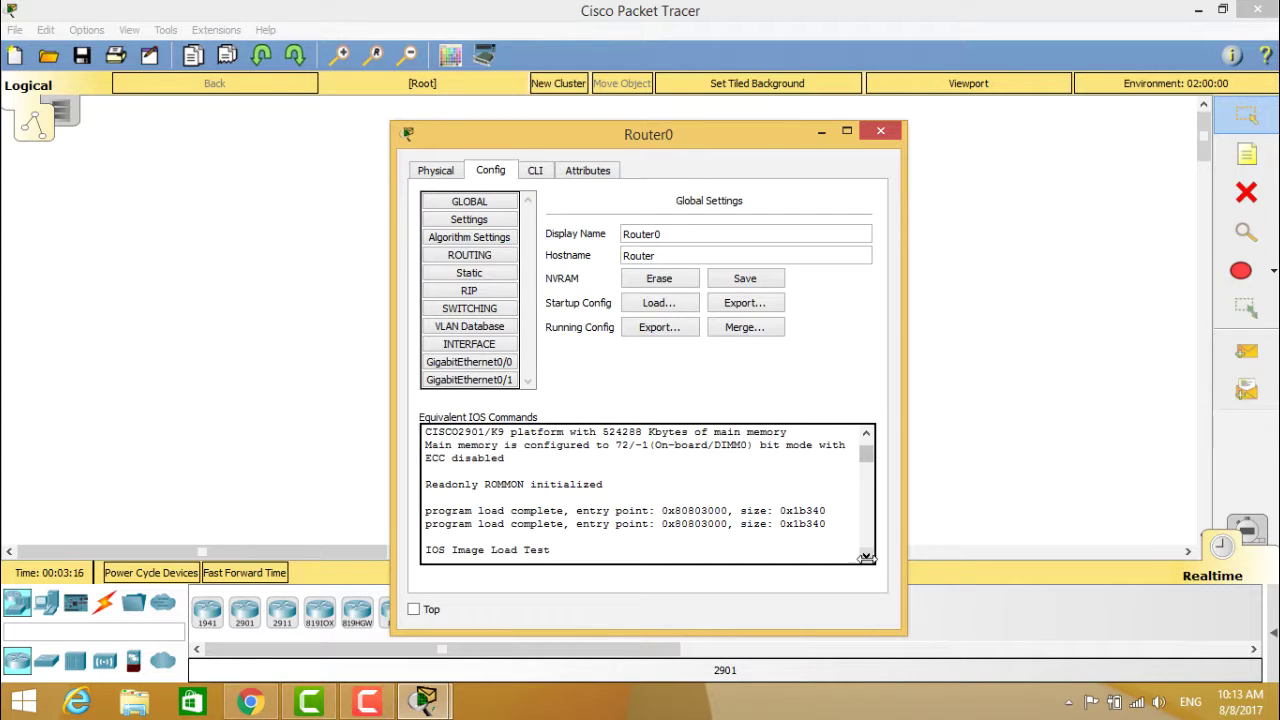
# - Step the boot log down past the IOS Image Load Test to 'Smart Init is enabled'
pyautogui.click(866, 557)
pyautogui.click(866, 557)
pyautogui.click(866, 557)
pyautogui.click(866, 557)
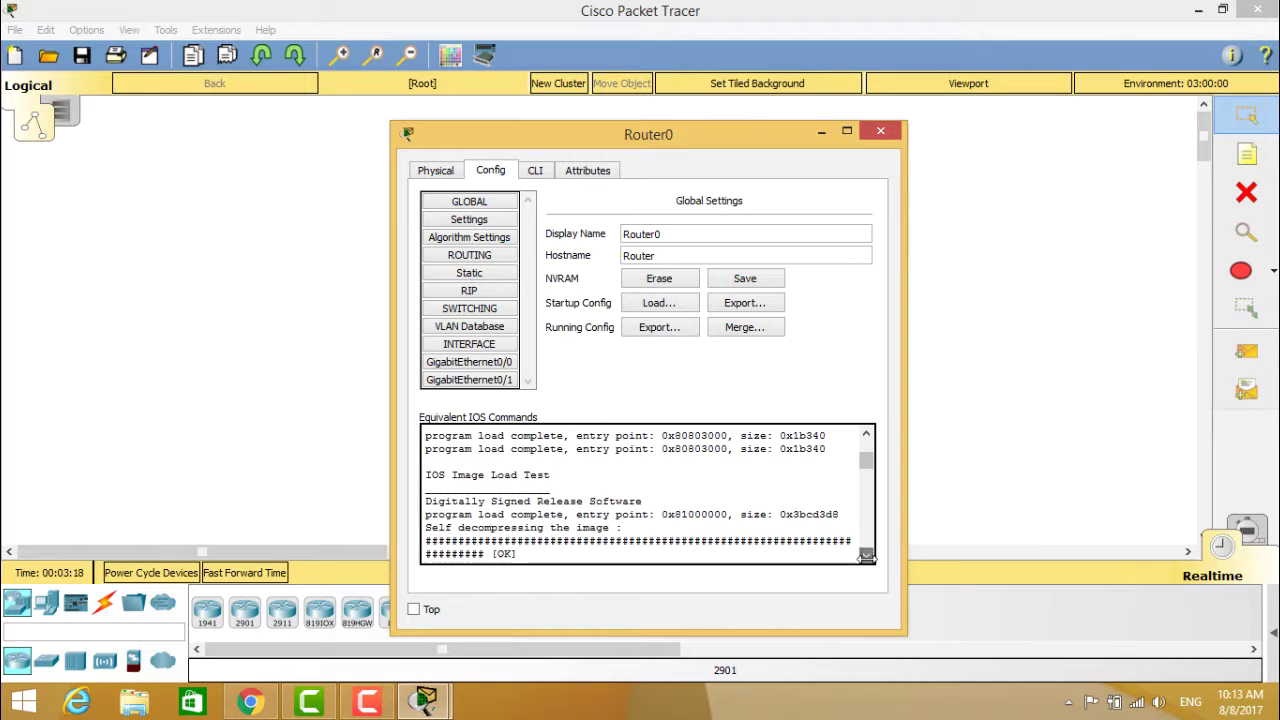
pyautogui.click(866, 557)
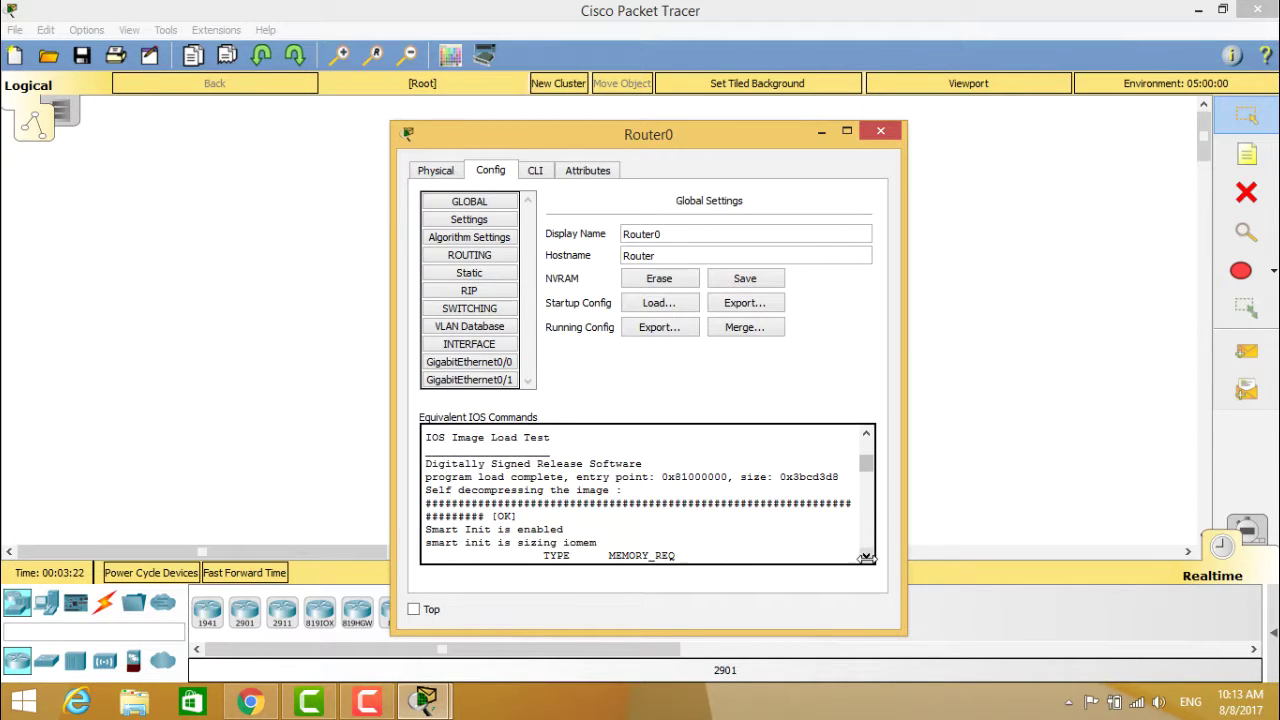
pyautogui.click(866, 557)
pyautogui.click(866, 557)
pyautogui.click(866, 557)
pyautogui.click(866, 557)
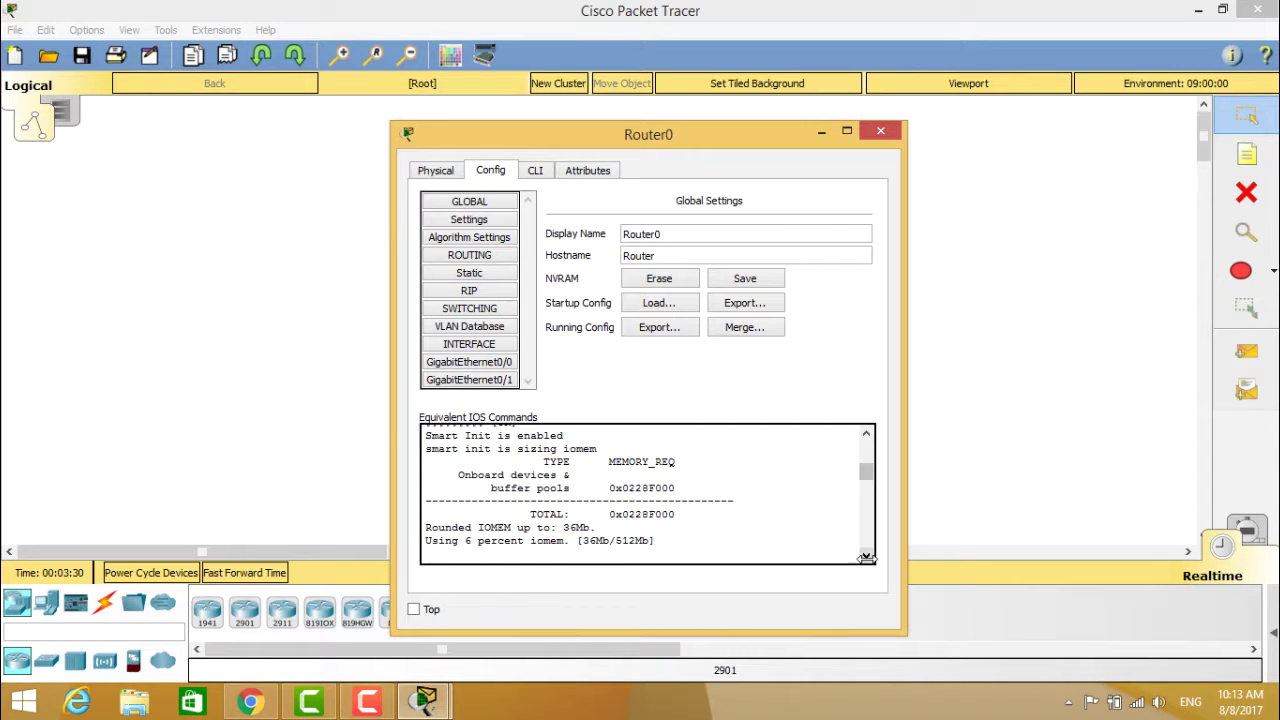
# - Continue through the Restricted Rights Legend, IOS version and copyright lines to 'Press RETURN to get started!'
pyautogui.click(866, 558)
pyautogui.click(866, 558)
pyautogui.click(866, 558)
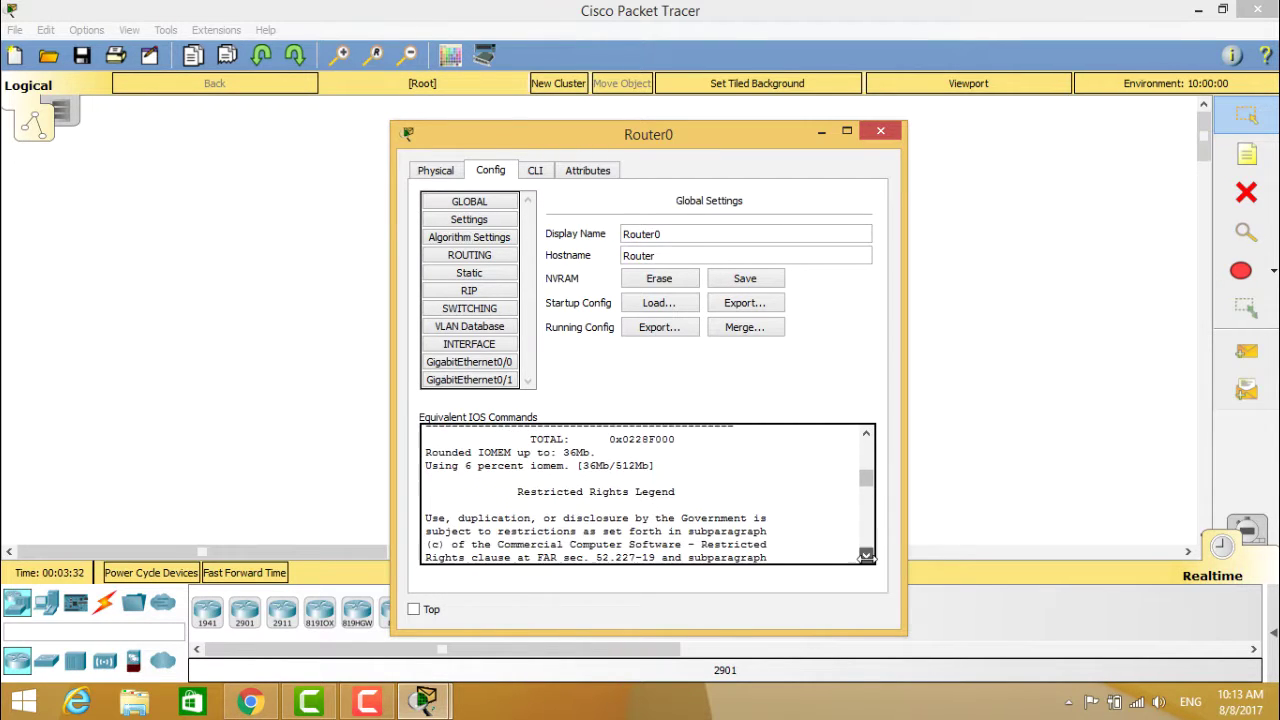
pyautogui.click(866, 558)
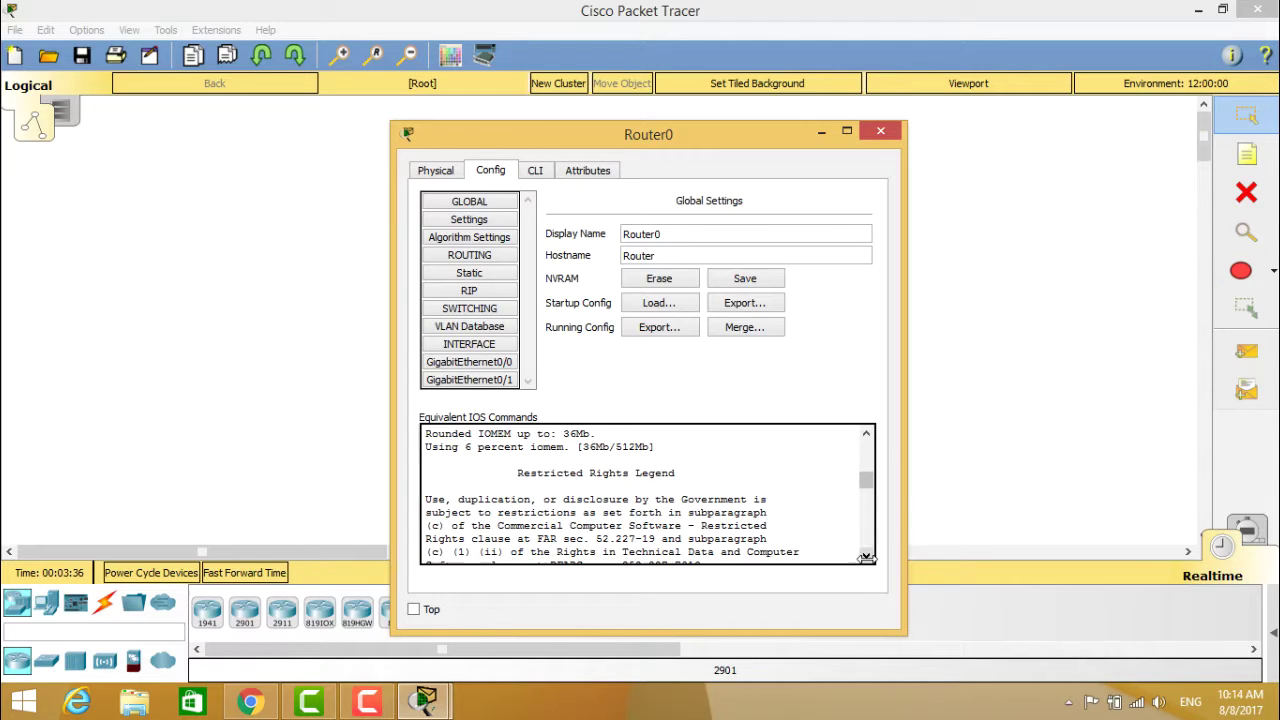
pyautogui.click(866, 558)
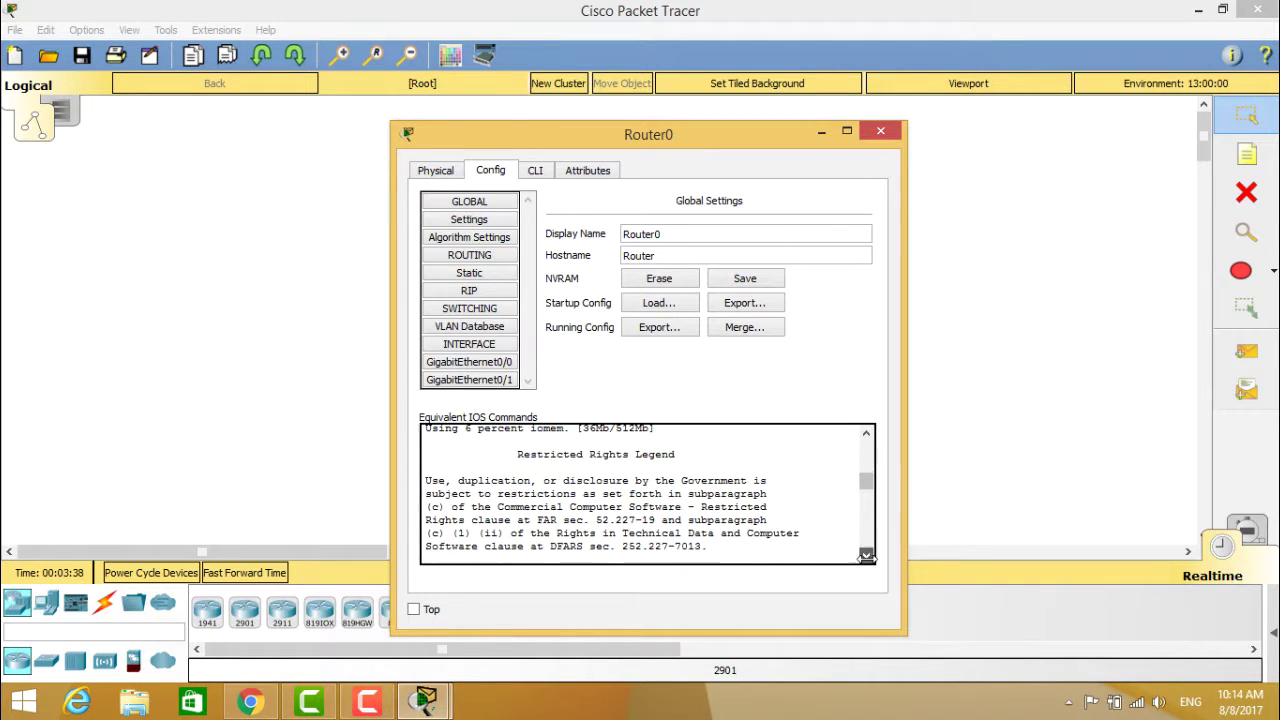
pyautogui.click(866, 558)
pyautogui.click(866, 558)
pyautogui.click(866, 558)
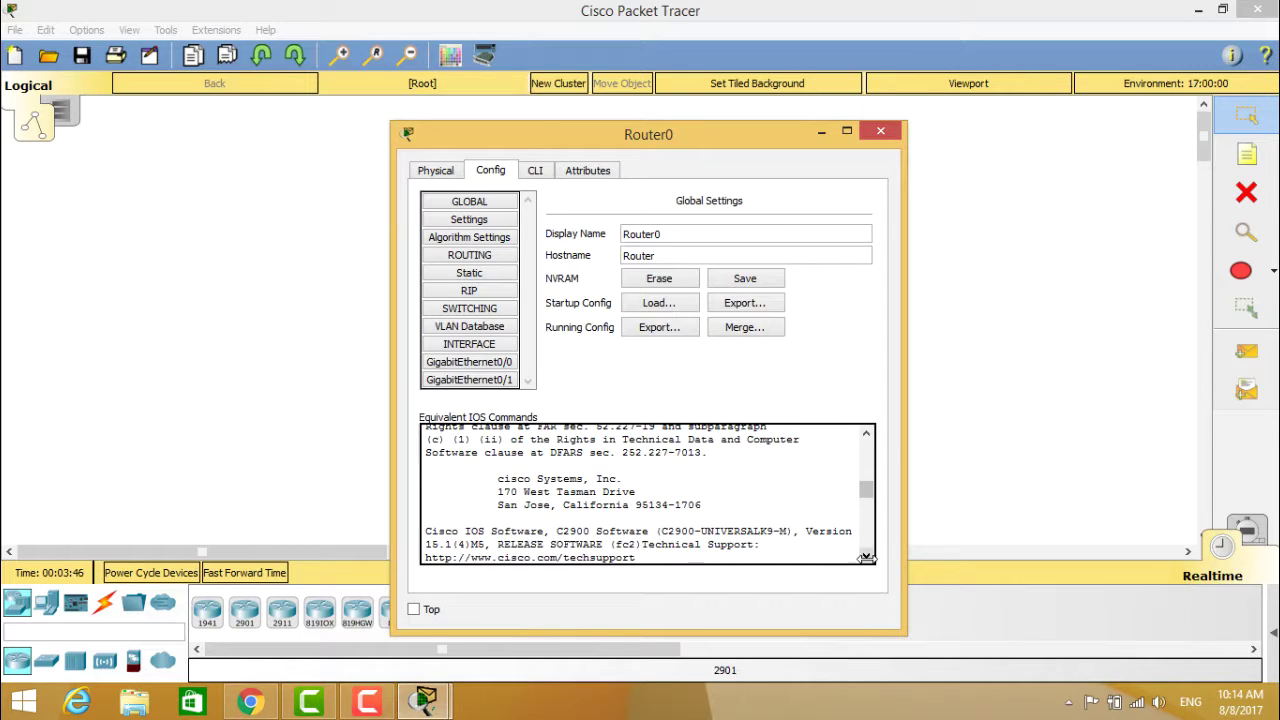
pyautogui.click(866, 558)
pyautogui.click(866, 558)
pyautogui.click(866, 558)
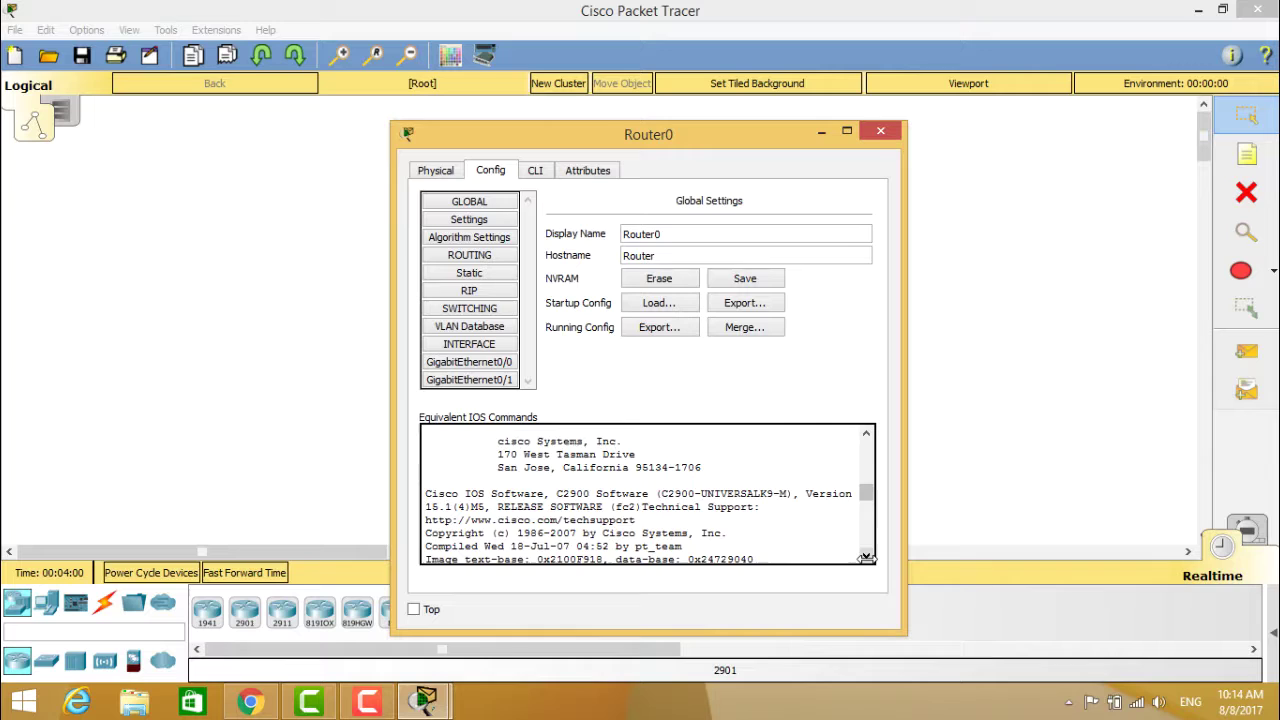
pyautogui.click(866, 558)
pyautogui.click(866, 558)
pyautogui.click(866, 558)
pyautogui.click(866, 558)
pyautogui.moveTo(866, 558); pyautogui.dragTo(866, 558)
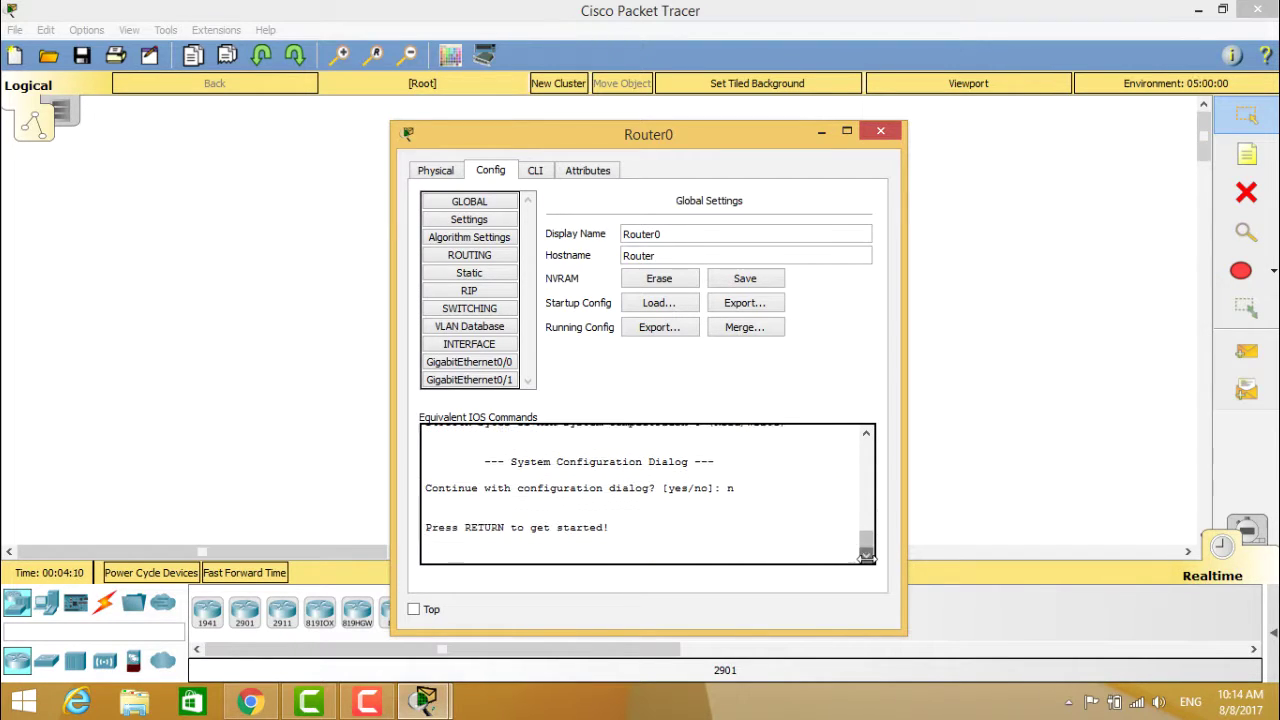
# - Back in Router0's CLI console, page up past the IOS banner to the System Bootstrap lines
pyautogui.click(536, 172)
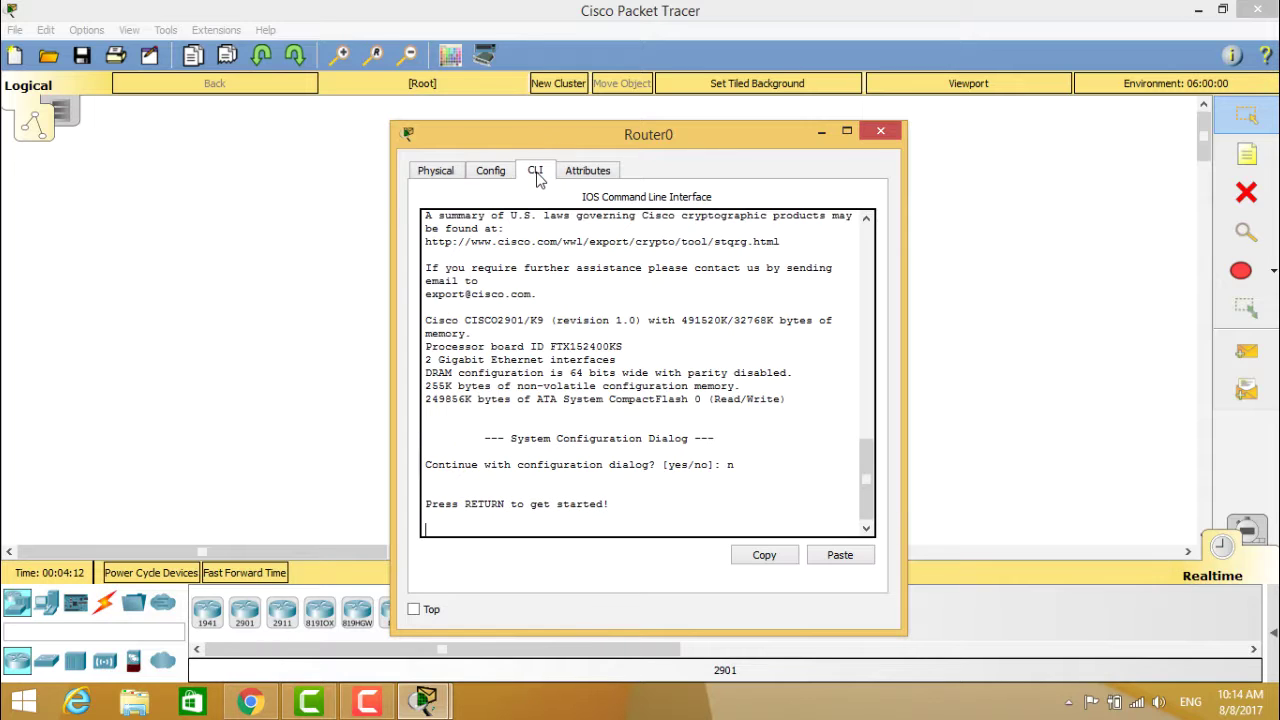
pyautogui.doubleClick(510, 497)
pyautogui.click(510, 497)
pyautogui.click(871, 246)
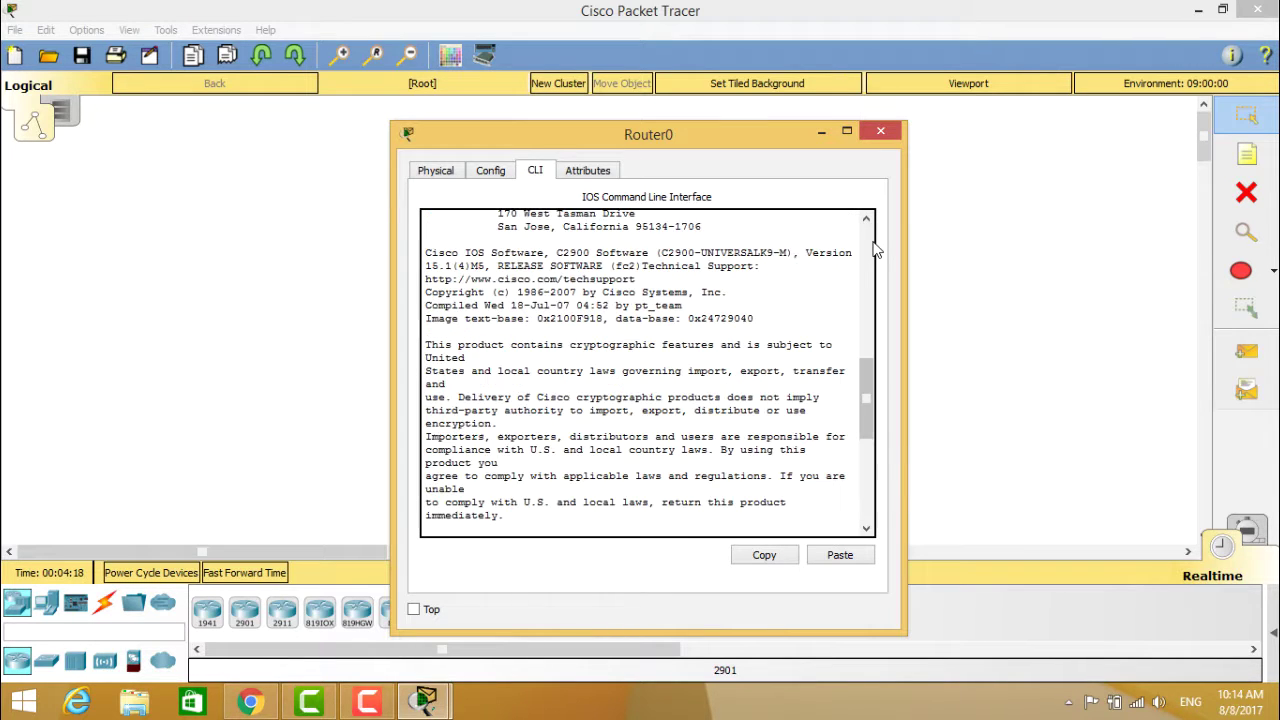
pyautogui.click(873, 249)
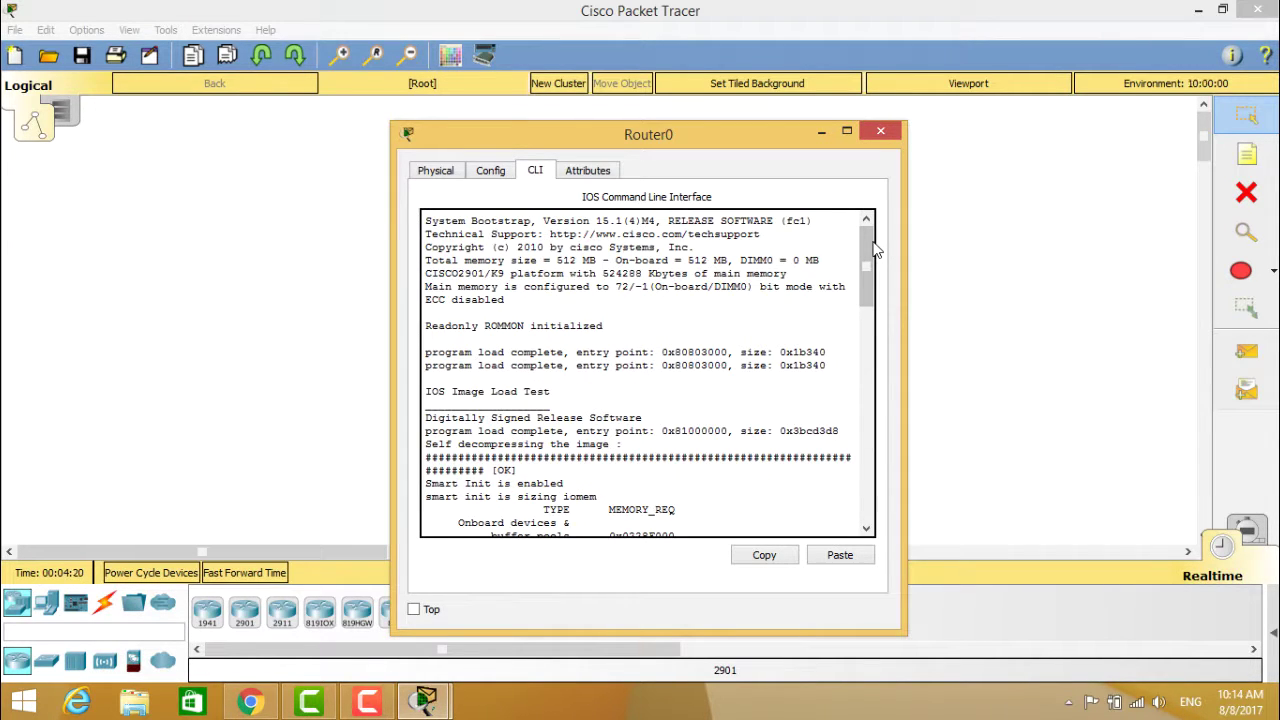